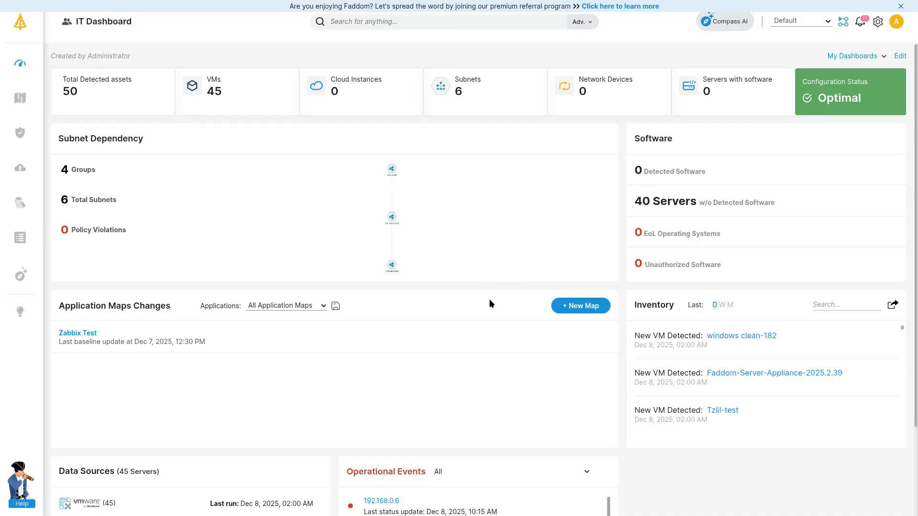
# Open the events integrations settings, look over the blank new integration form, and discard it
pyautogui.click(878, 21)
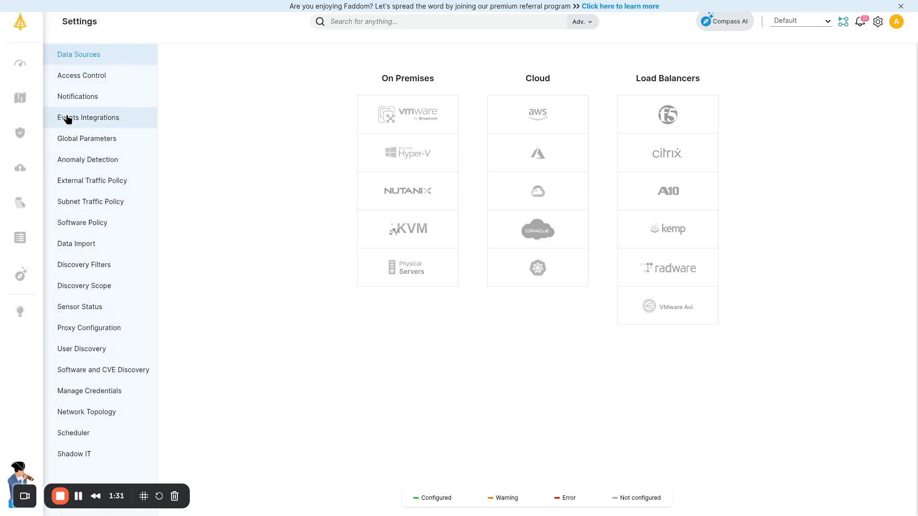
pyautogui.click(67, 119)
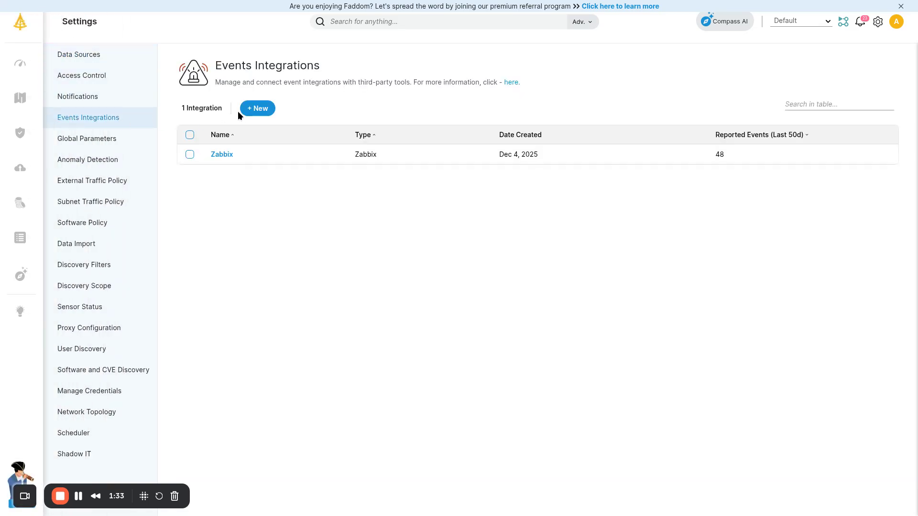
pyautogui.click(258, 108)
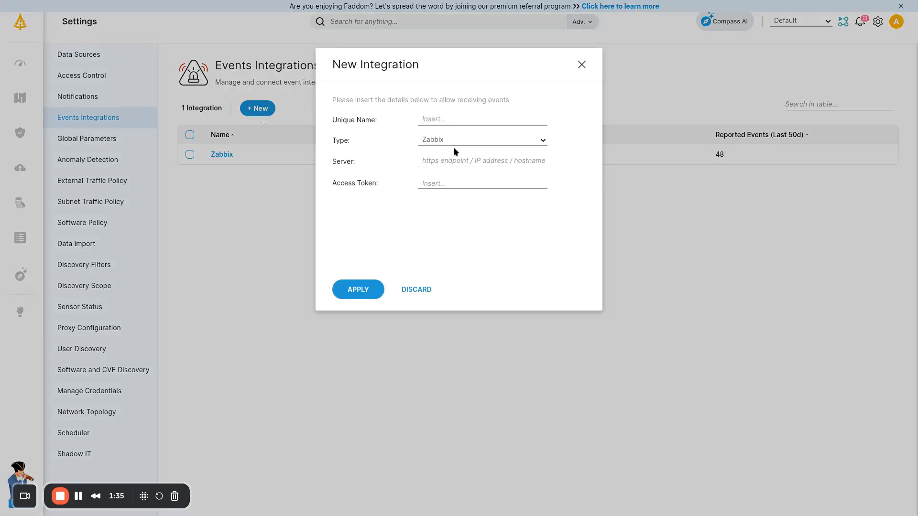
pyautogui.click(447, 118)
pyautogui.click(417, 289)
# Review the existing Zabbix integration's details, including the template download and access token instructions, and close them
pyautogui.click(222, 154)
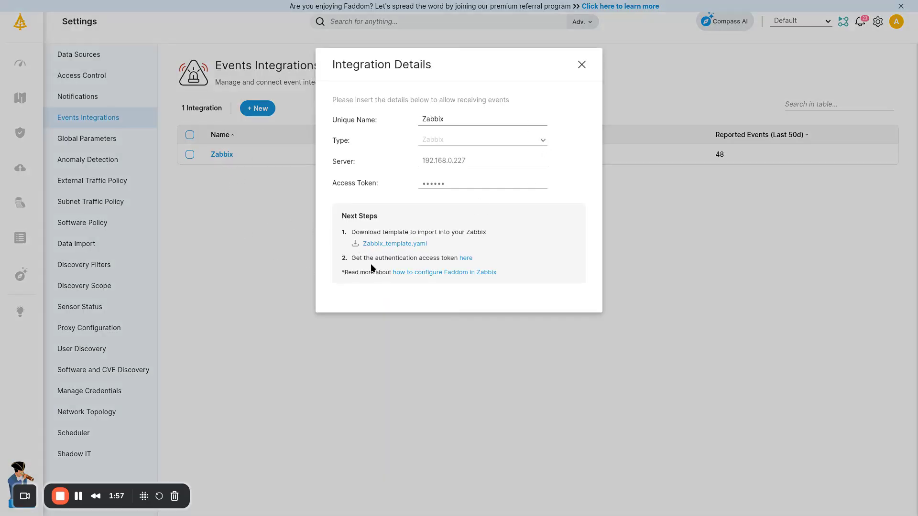
pyautogui.moveTo(348, 245); pyautogui.dragTo(434, 244)
pyautogui.click(377, 262)
pyautogui.click(581, 65)
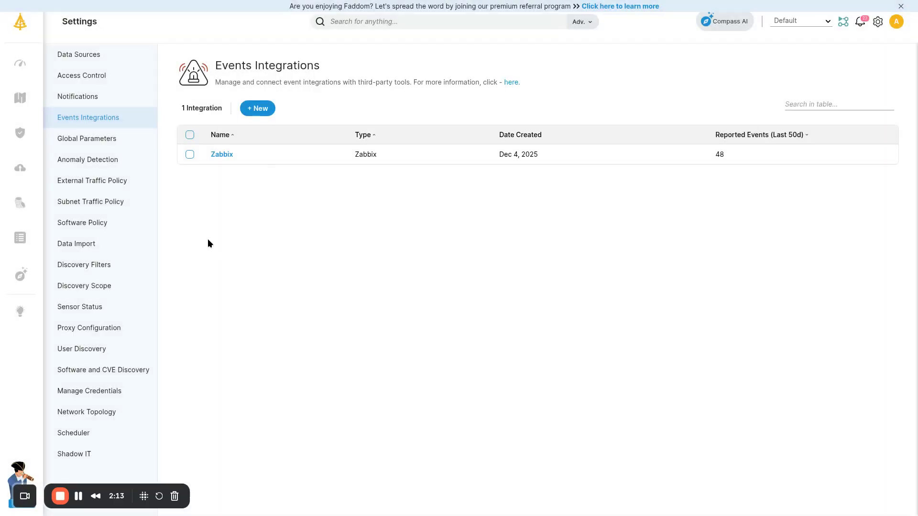
pyautogui.rightClick(78, 499)
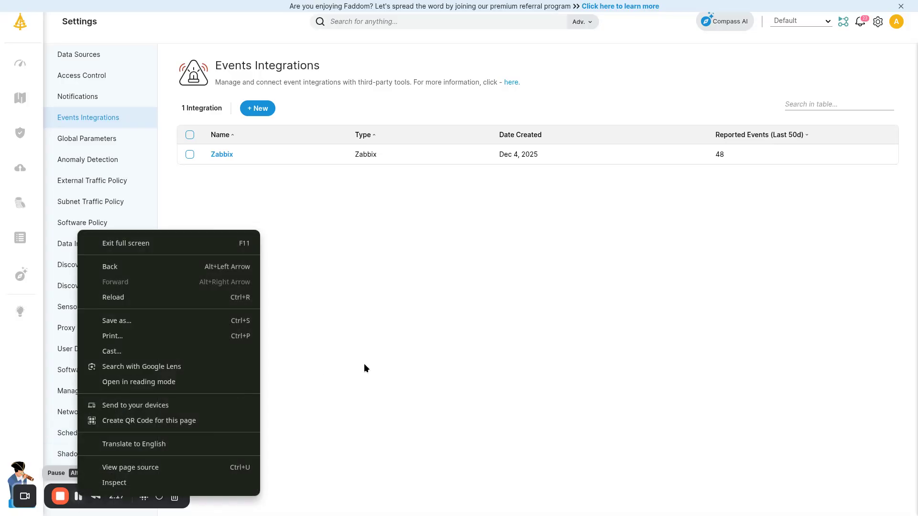
pyautogui.click(340, 363)
# Switch to Zabbix and import the Faddom template file into the alert media types with only the create new rule enabled
pyautogui.hotkey('ctrl', 'Tab')
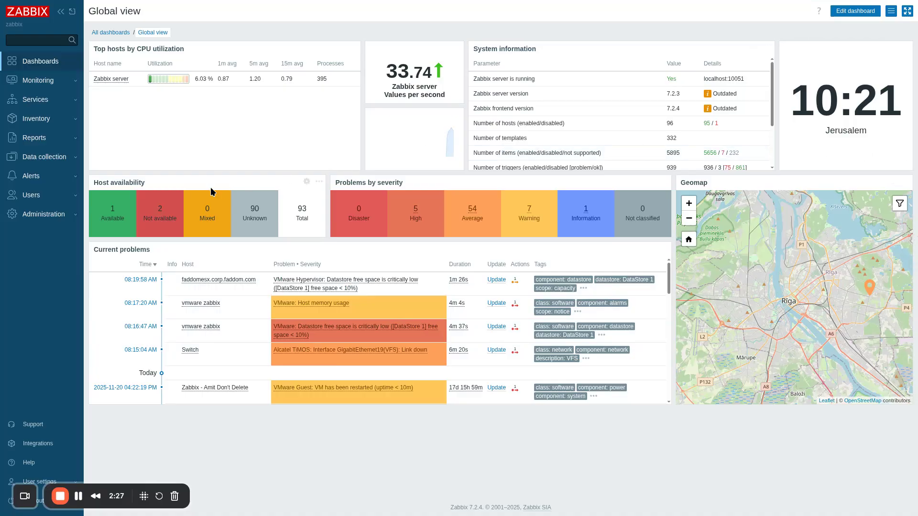
pyautogui.click(37, 176)
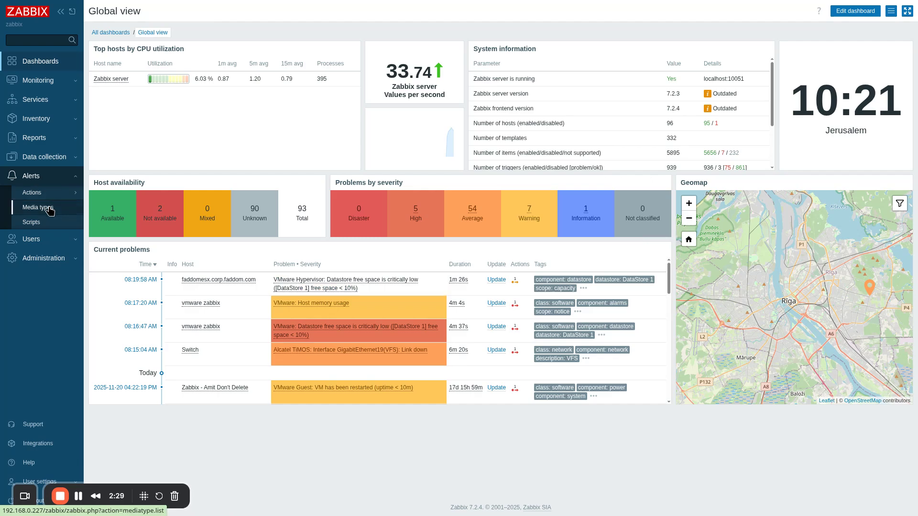
pyautogui.click(48, 209)
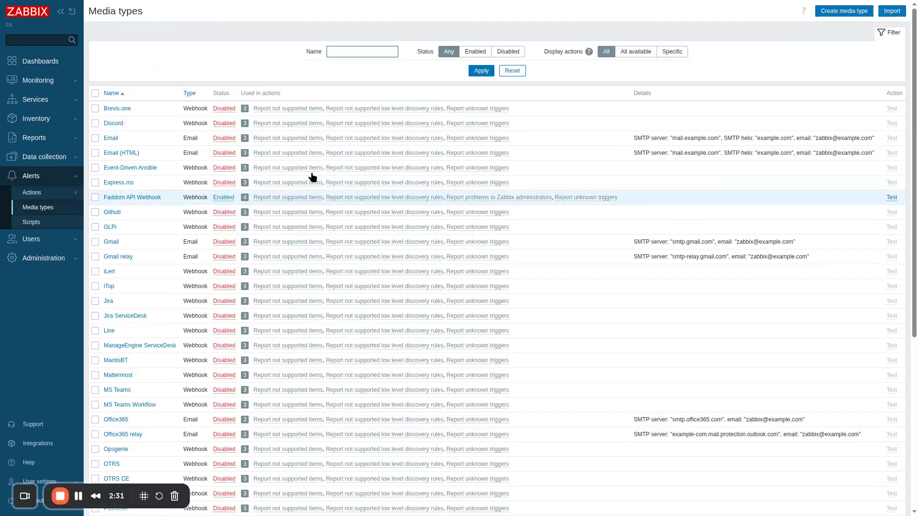
pyautogui.click(890, 11)
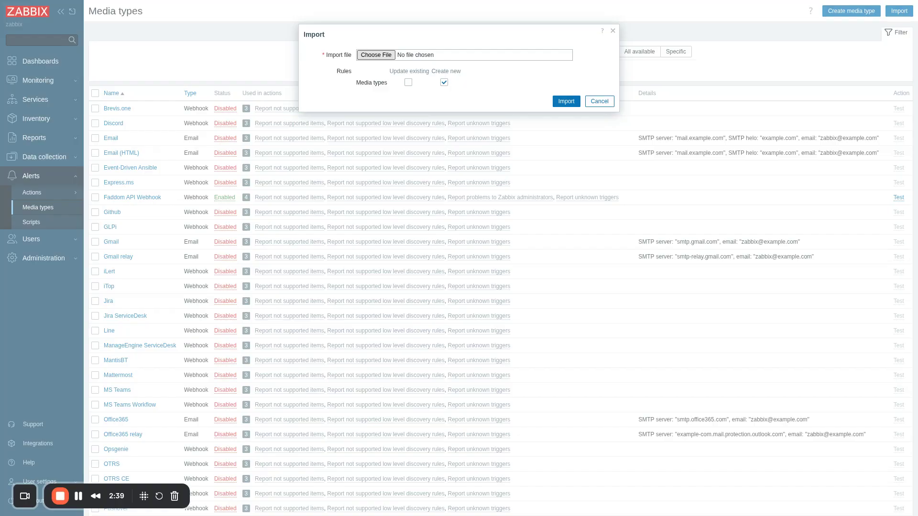
pyautogui.click(549, 366)
pyautogui.click(560, 99)
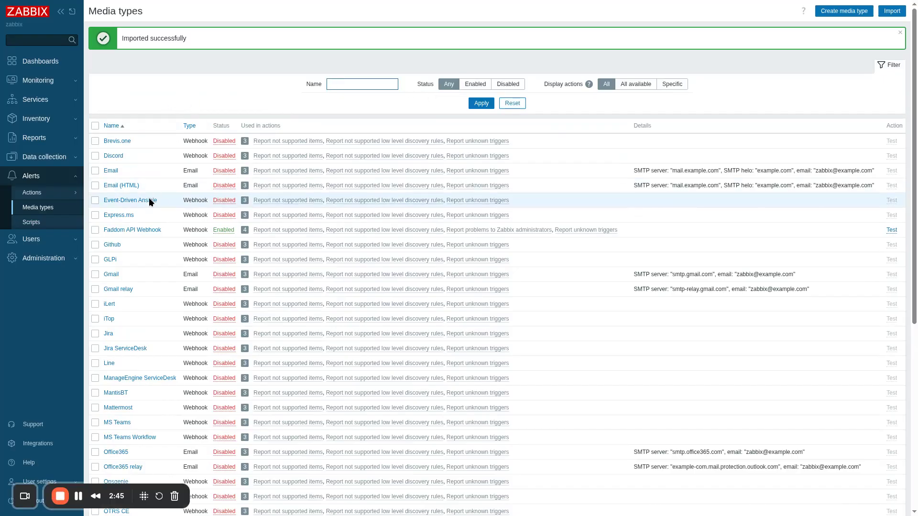
# Examine the Faddom API Webhook media type's parameters and enabled setting, and close it without changes
pyautogui.click(142, 230)
pyautogui.scroll(-2, 383, 342)
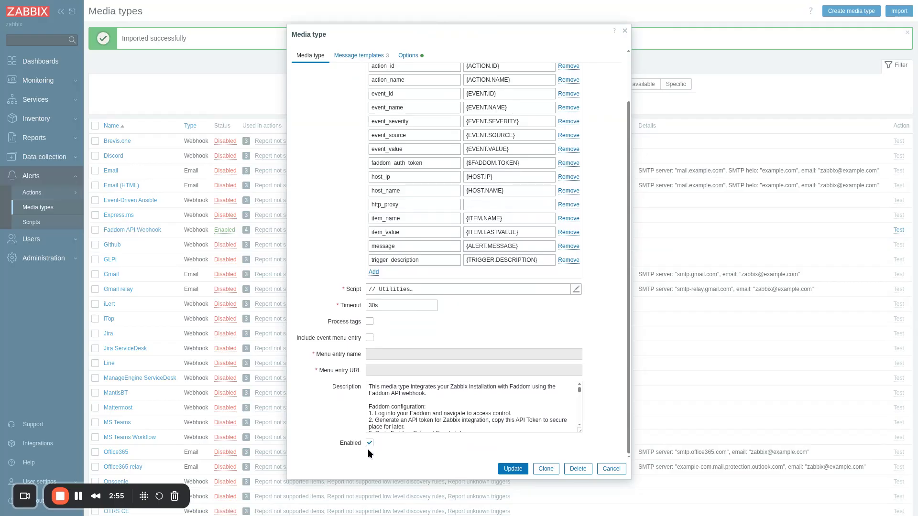
pyautogui.click(609, 471)
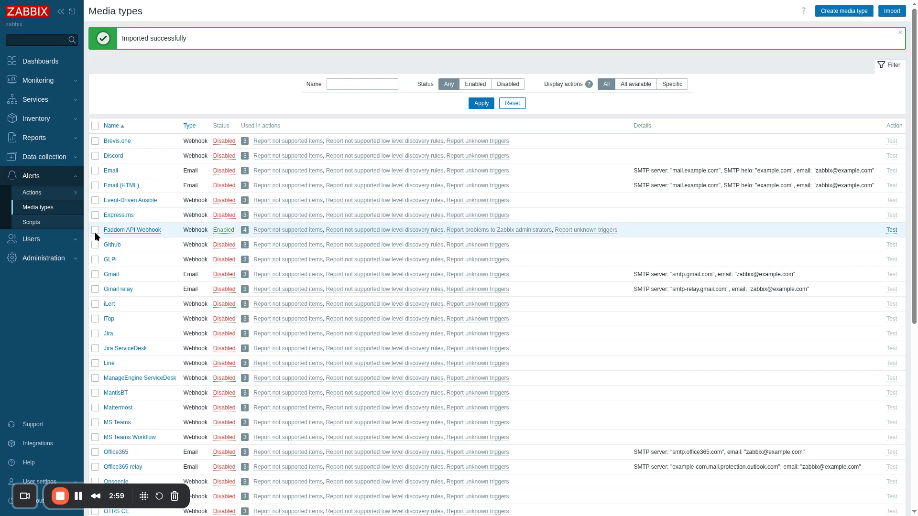
# In the global macros, reset the {$FADDOM.TOKEN} value as secret text, leave it blank, and save the macros
pyautogui.click(36, 257)
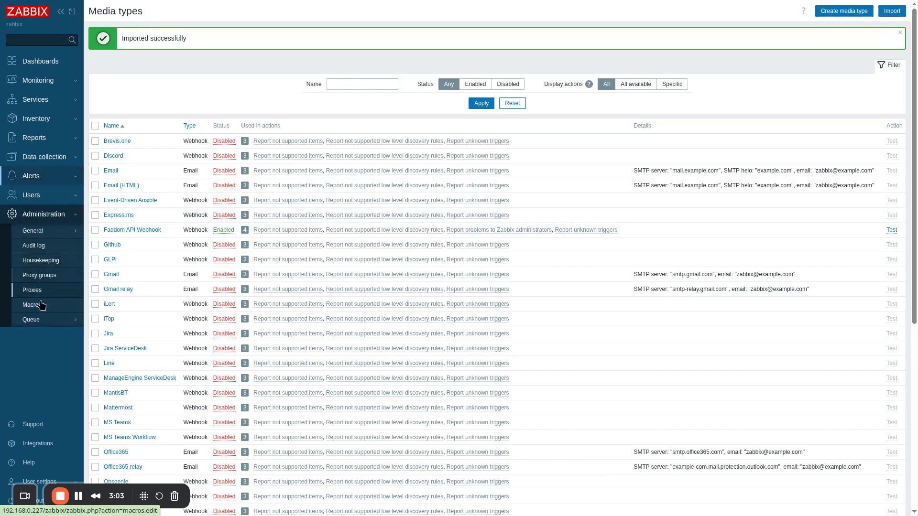
pyautogui.click(41, 305)
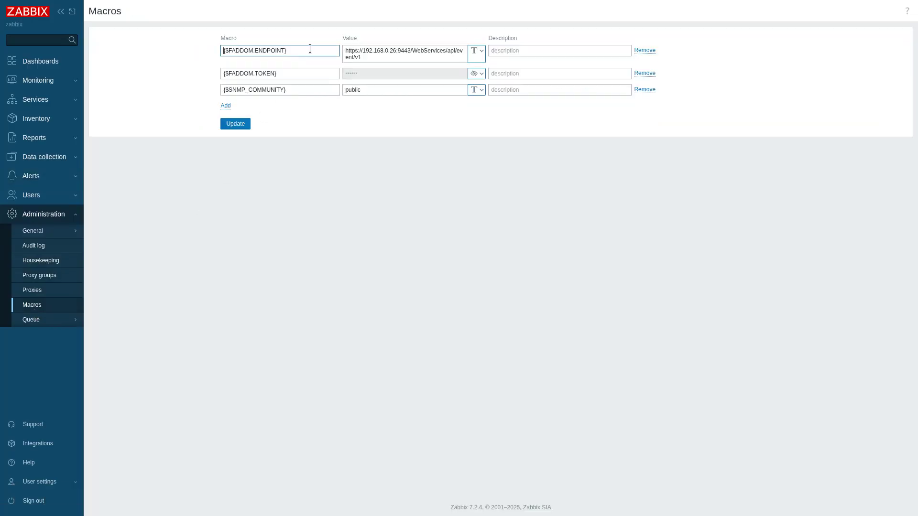
pyautogui.click(483, 73)
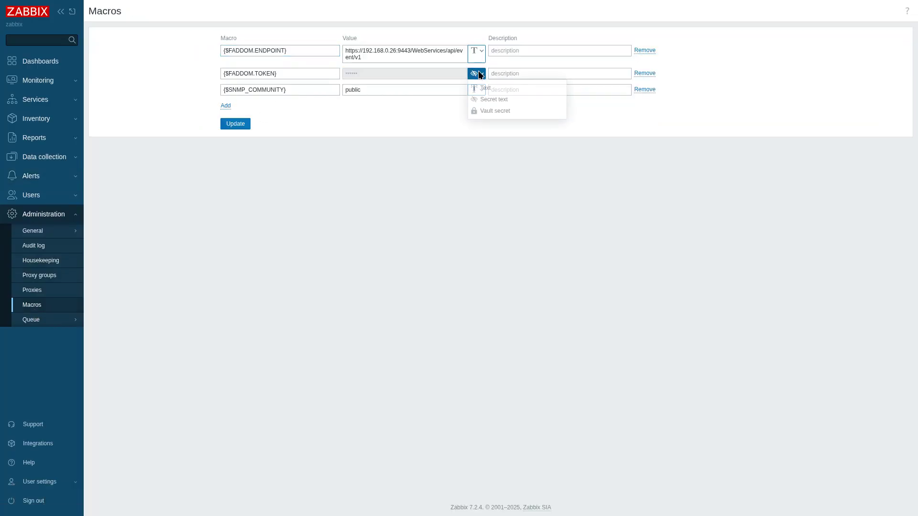
pyautogui.click(488, 98)
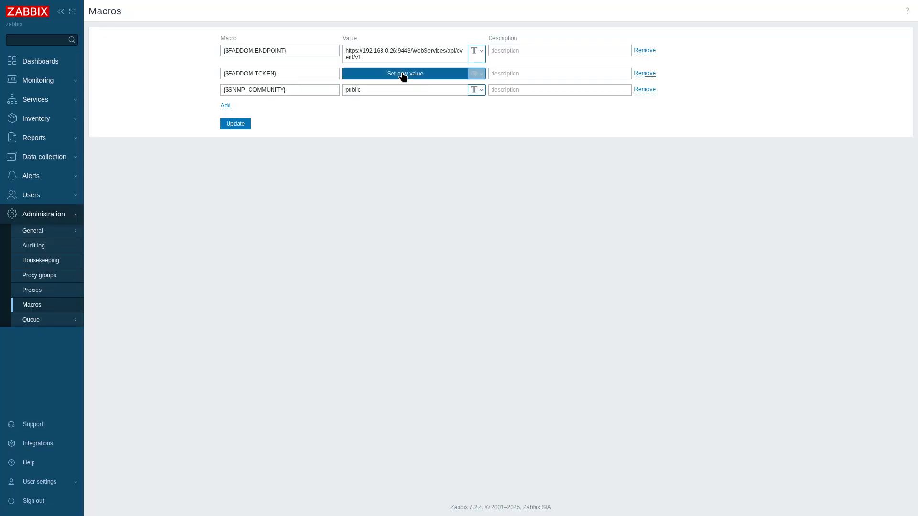
pyautogui.click(402, 73)
pyautogui.click(427, 71)
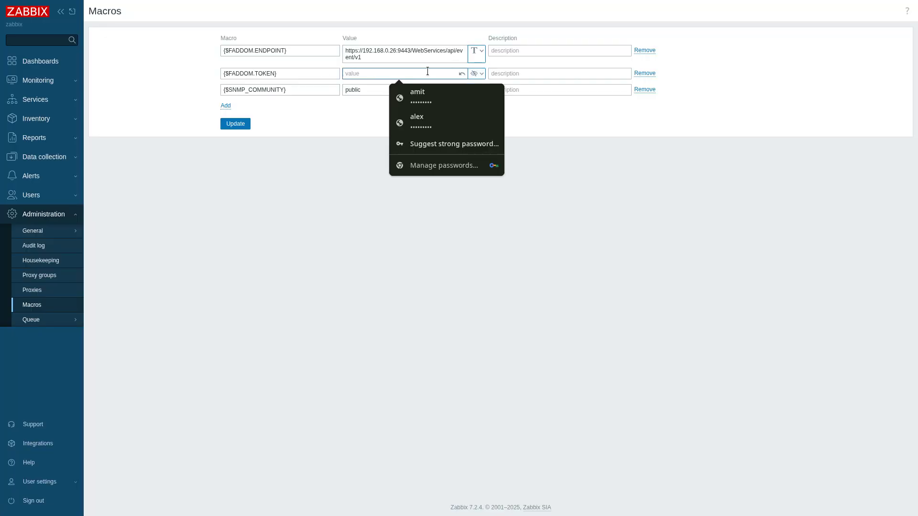
pyautogui.click(320, 134)
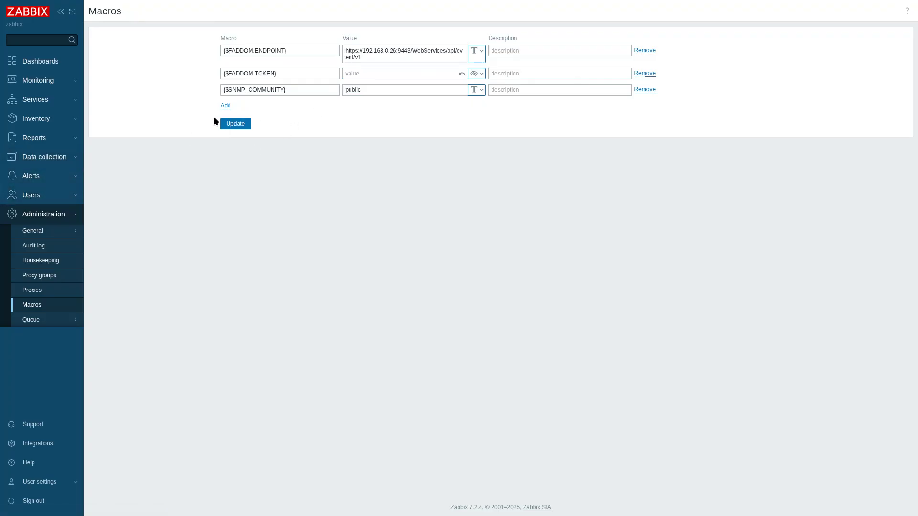
pyautogui.click(230, 123)
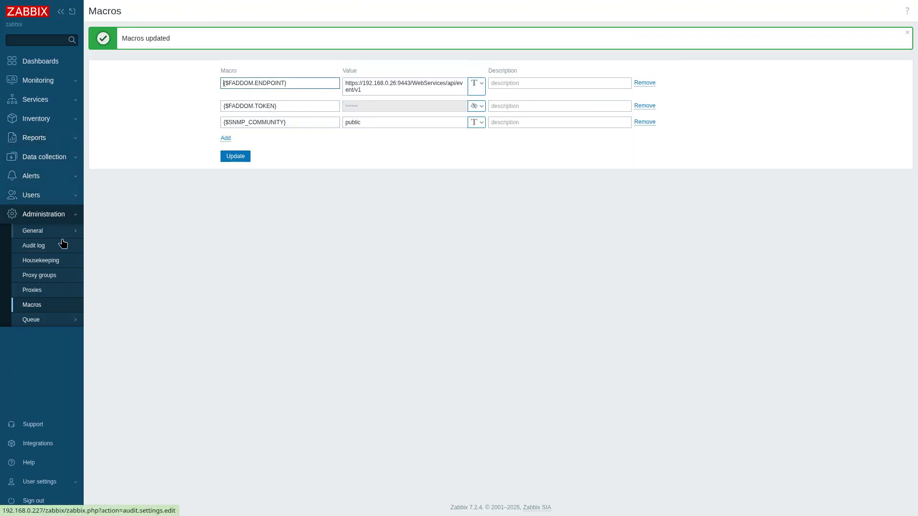
# Start a new trigger action and name it "Faddom notifications"
pyautogui.click(39, 180)
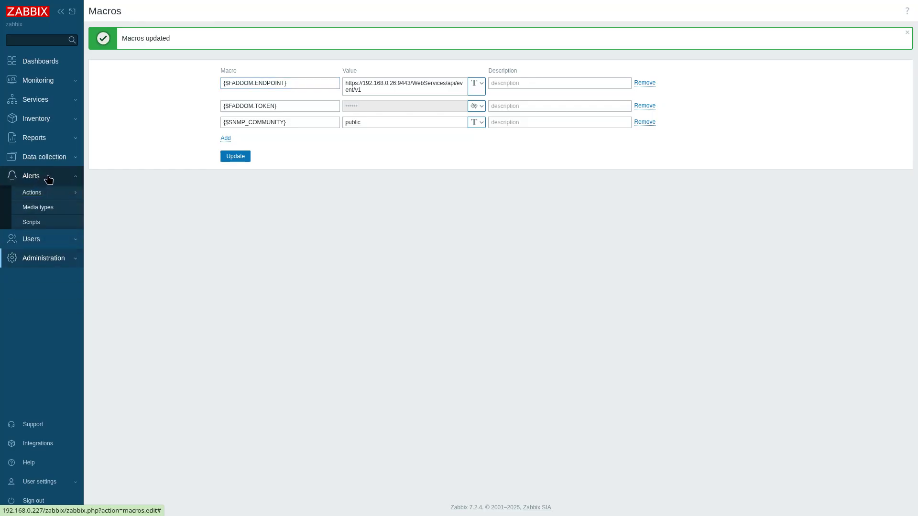
pyautogui.moveTo(47, 195)
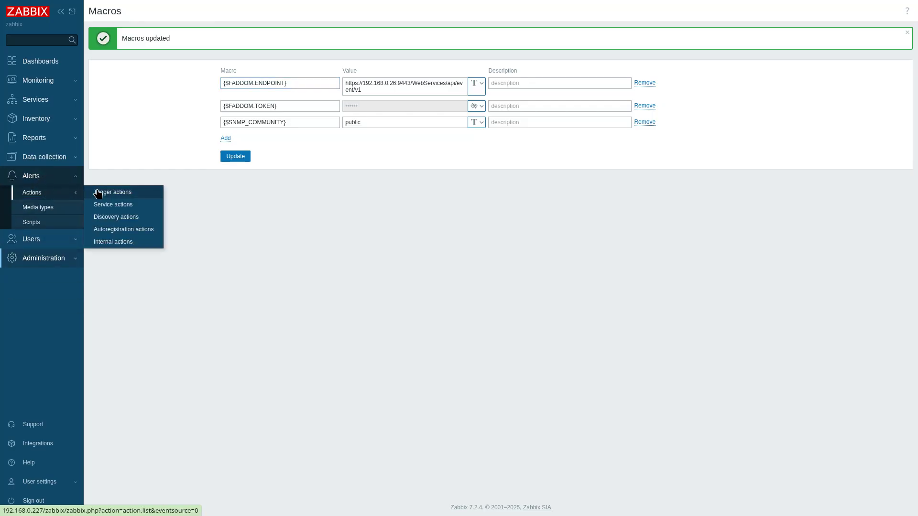
pyautogui.click(120, 191)
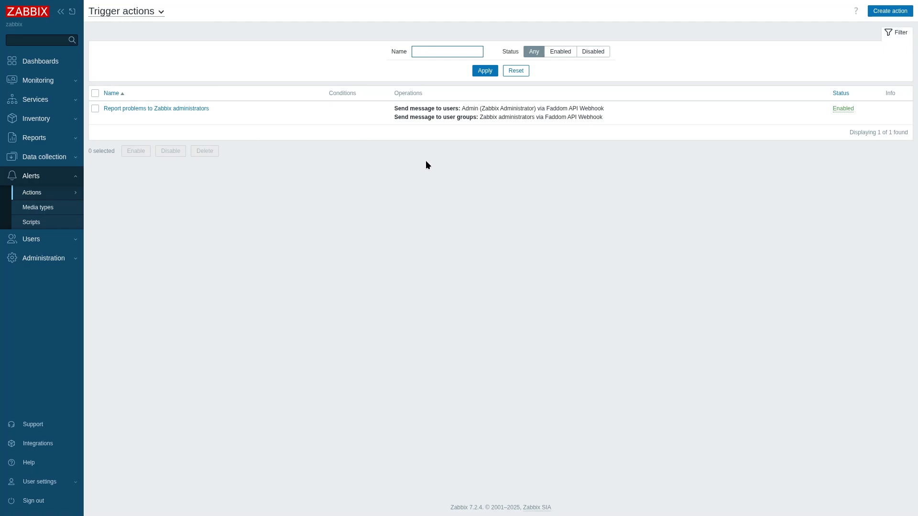
pyautogui.click(890, 11)
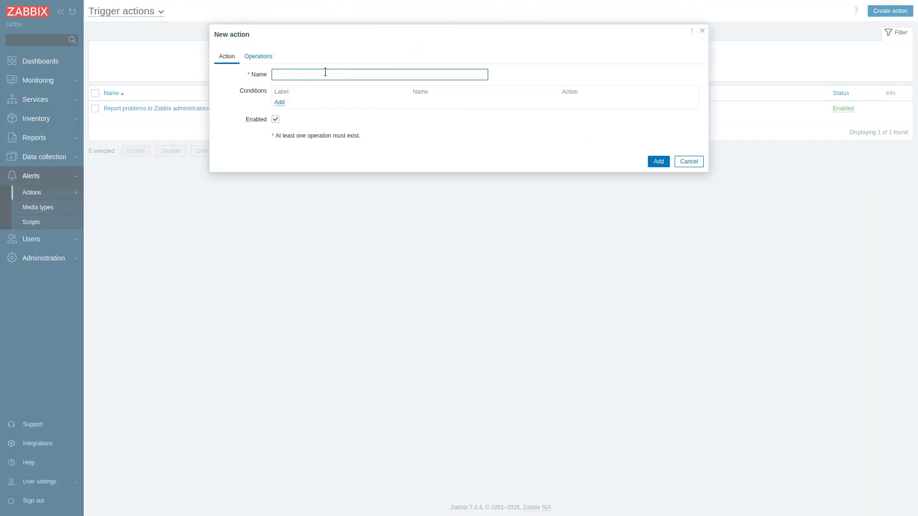
pyautogui.write('Faddom notifications')
pyautogui.click(279, 102)
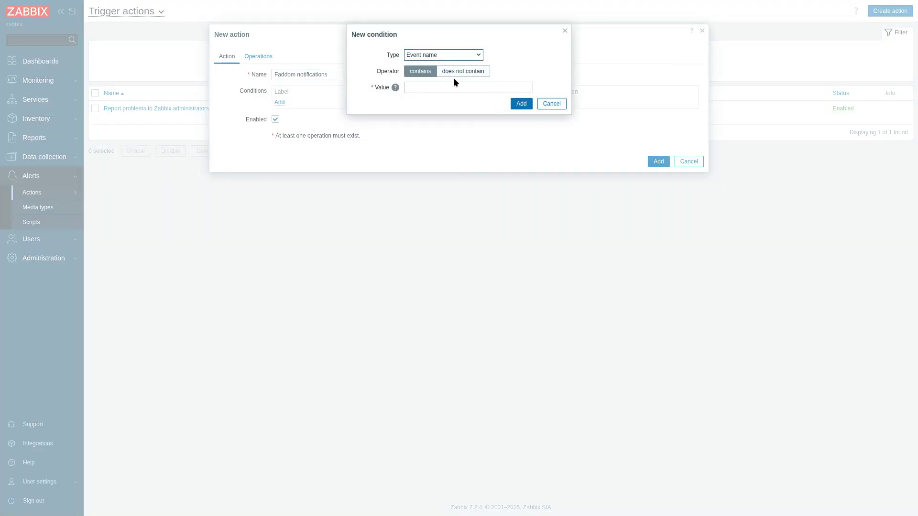
pyautogui.click(461, 54)
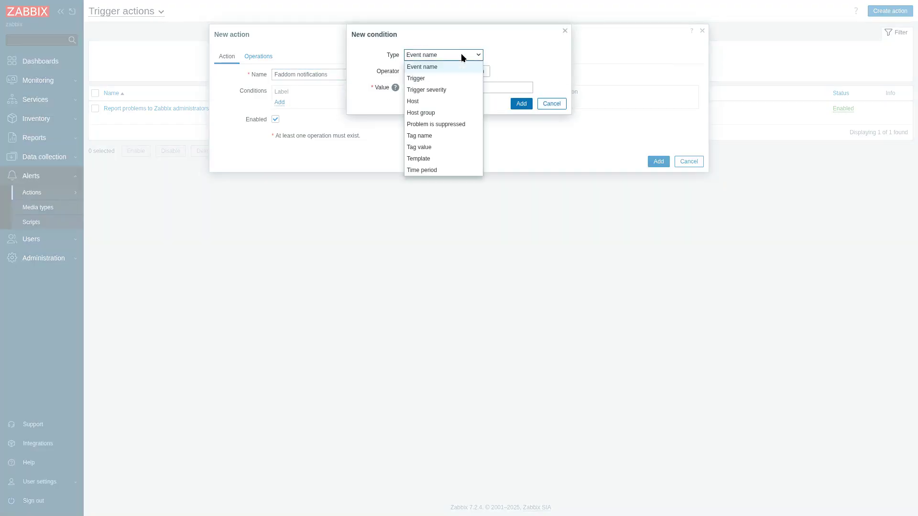
pyautogui.click(439, 78)
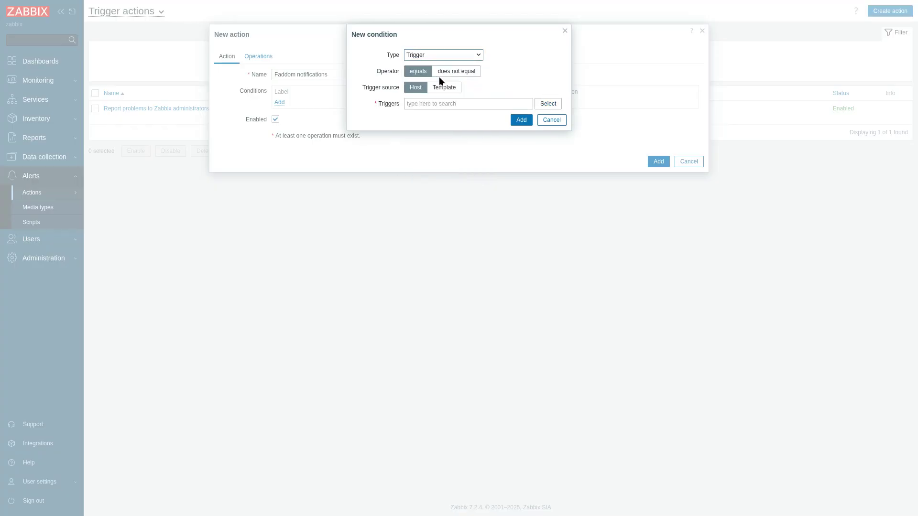
pyautogui.click(549, 106)
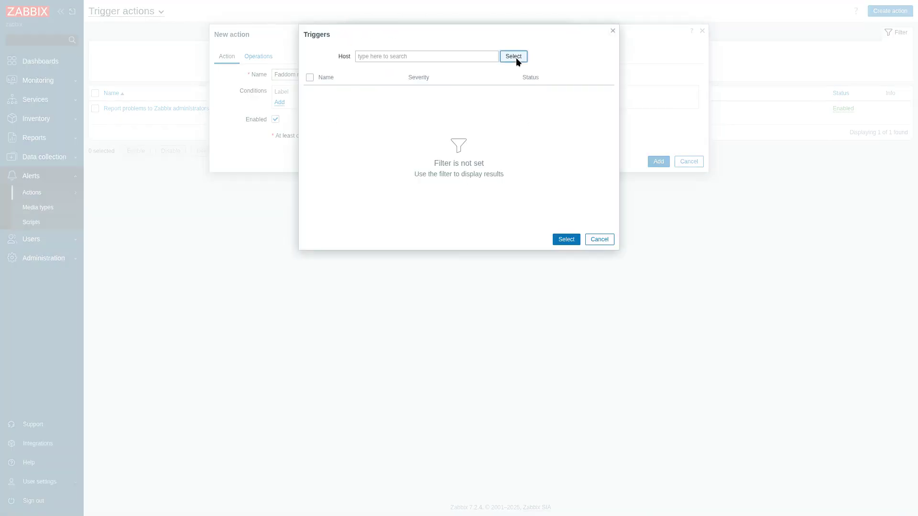
pyautogui.click(513, 56)
pyautogui.click(445, 56)
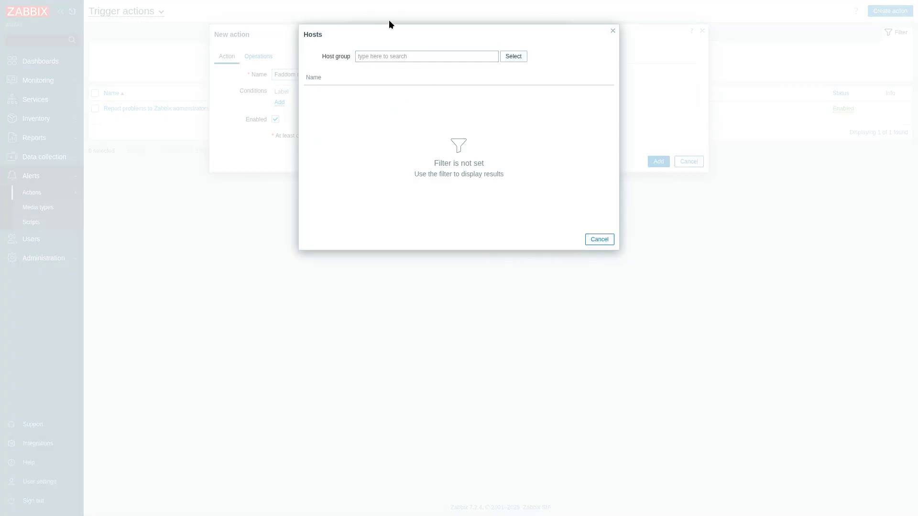
pyautogui.click(598, 239)
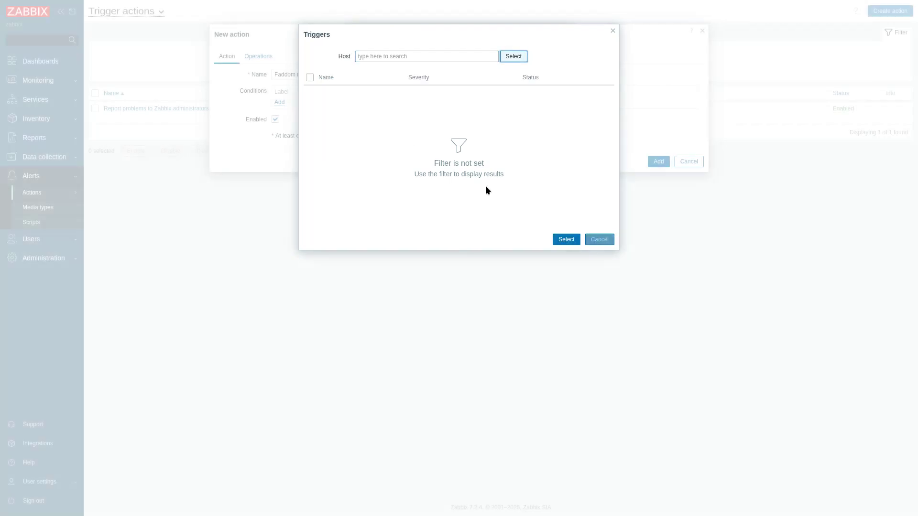
pyautogui.click(590, 242)
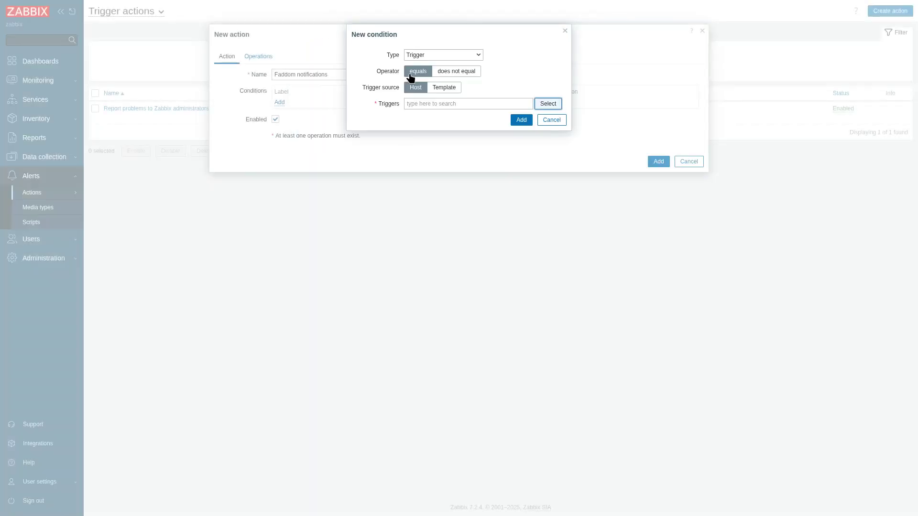
pyautogui.doubleClick(426, 52)
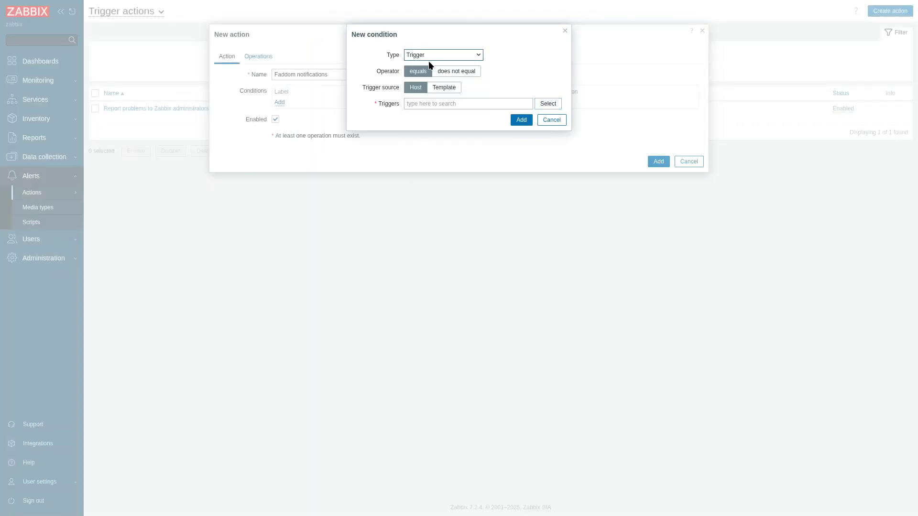
pyautogui.click(439, 87)
pyautogui.click(550, 104)
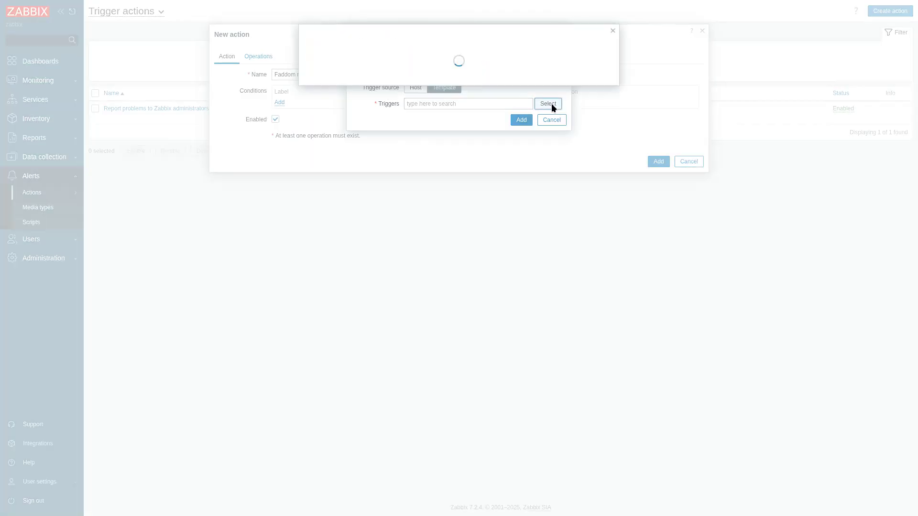
pyautogui.click(522, 57)
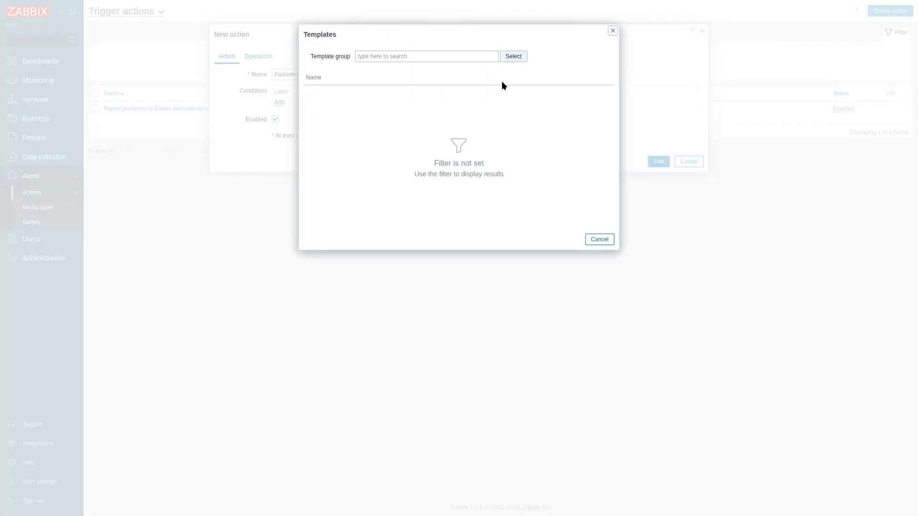
pyautogui.click(587, 242)
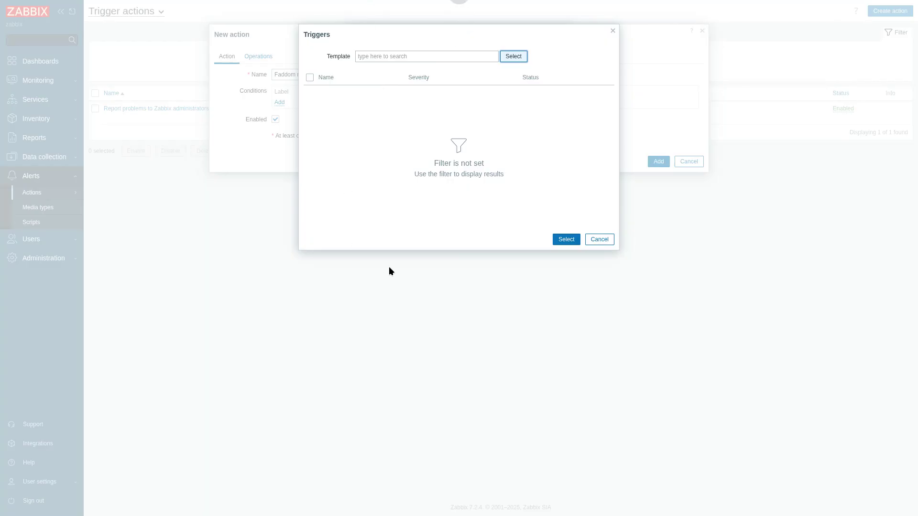
pyautogui.click(596, 241)
pyautogui.click(550, 119)
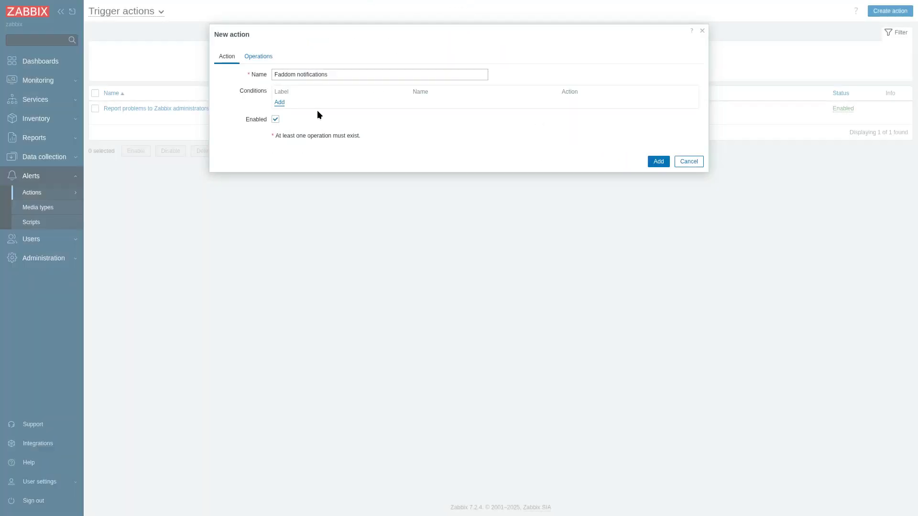
# Start an update operation for the action that sends a message through the Faddom API Webhook media type
pyautogui.click(262, 58)
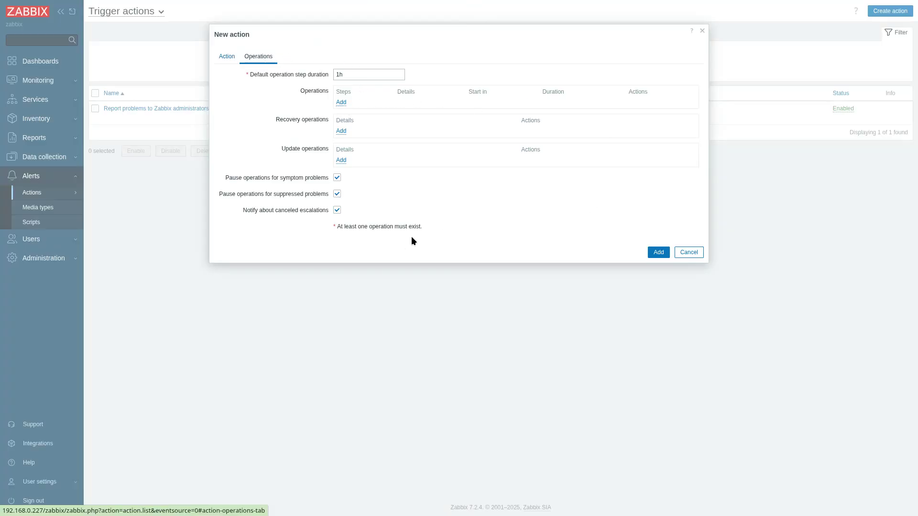
pyautogui.click(341, 160)
pyautogui.click(454, 55)
pyautogui.click(453, 54)
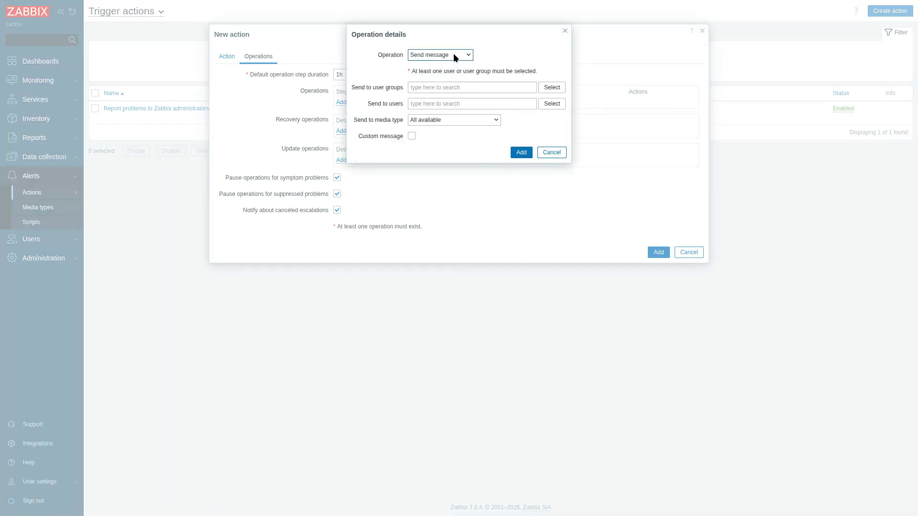
pyautogui.click(441, 119)
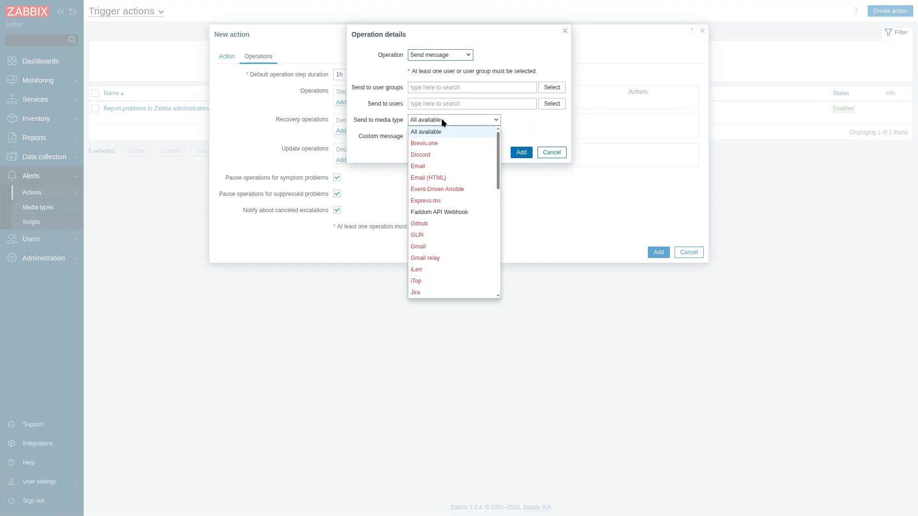
pyautogui.click(448, 209)
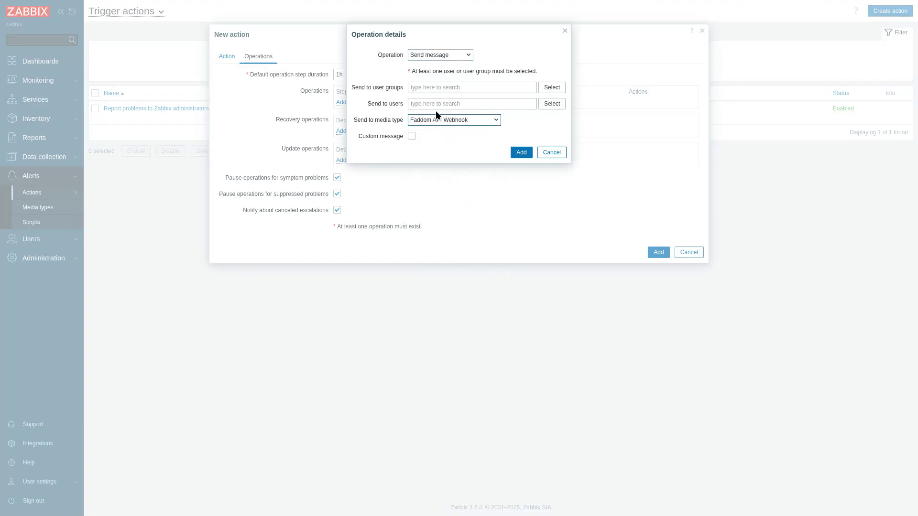
pyautogui.click(523, 152)
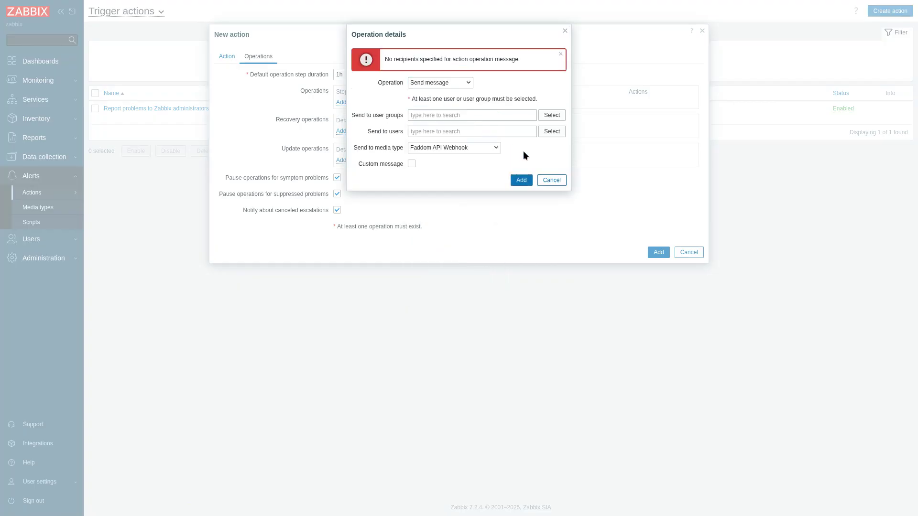
# Make the Admin user the recipient of the update operation's message, add the operation, and save the trigger action
pyautogui.click(483, 134)
pyautogui.click(550, 132)
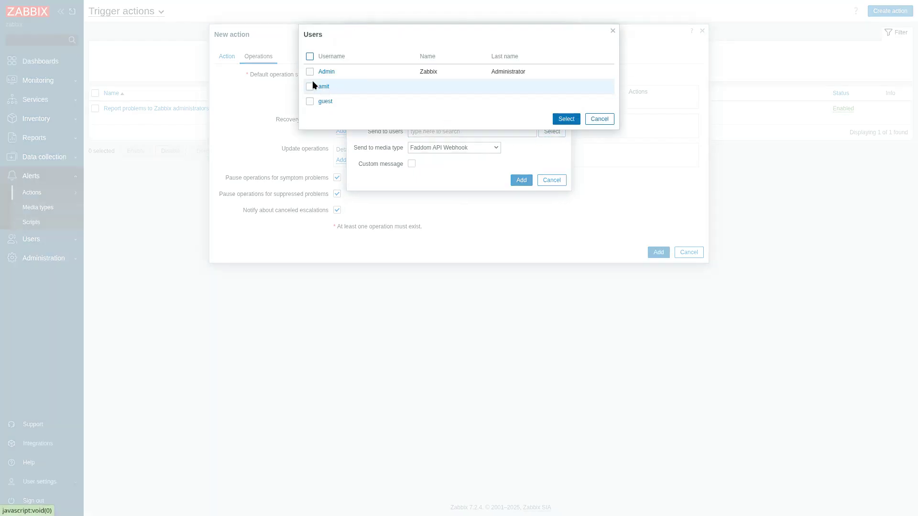
pyautogui.click(310, 72)
pyautogui.click(564, 119)
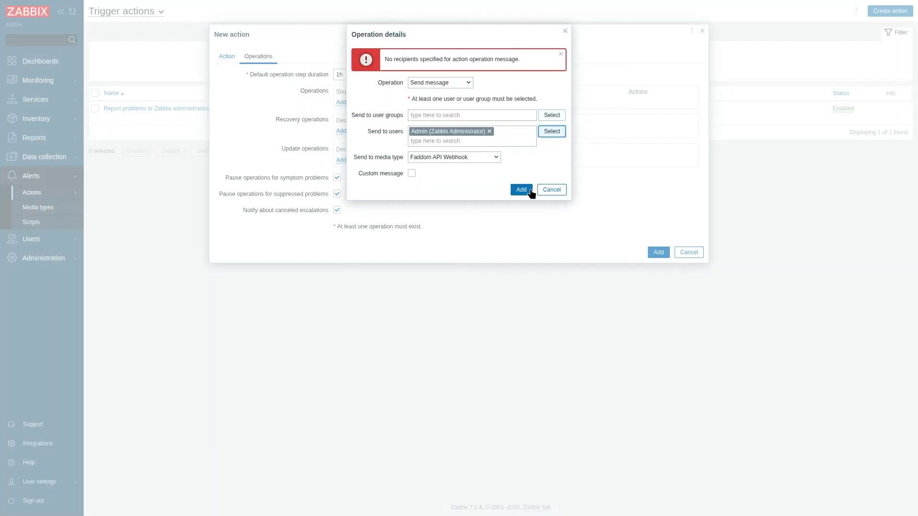
pyautogui.click(523, 190)
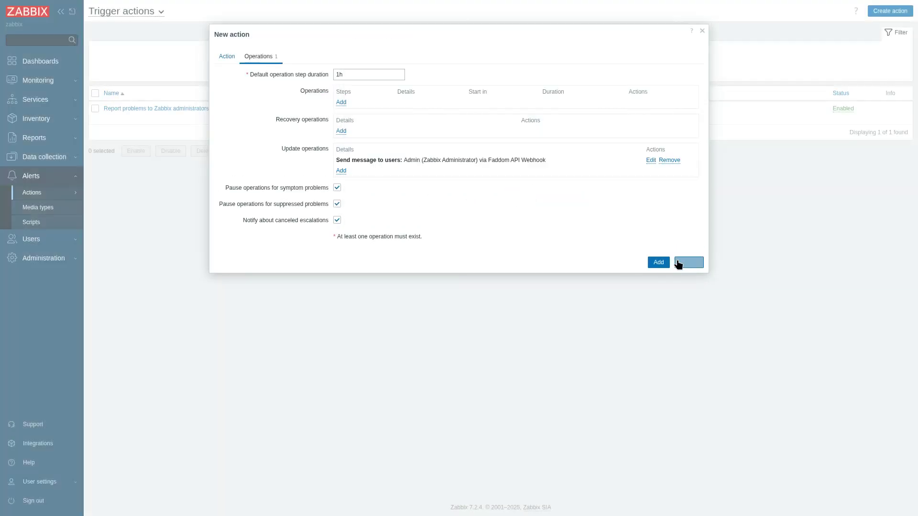
pyautogui.click(663, 265)
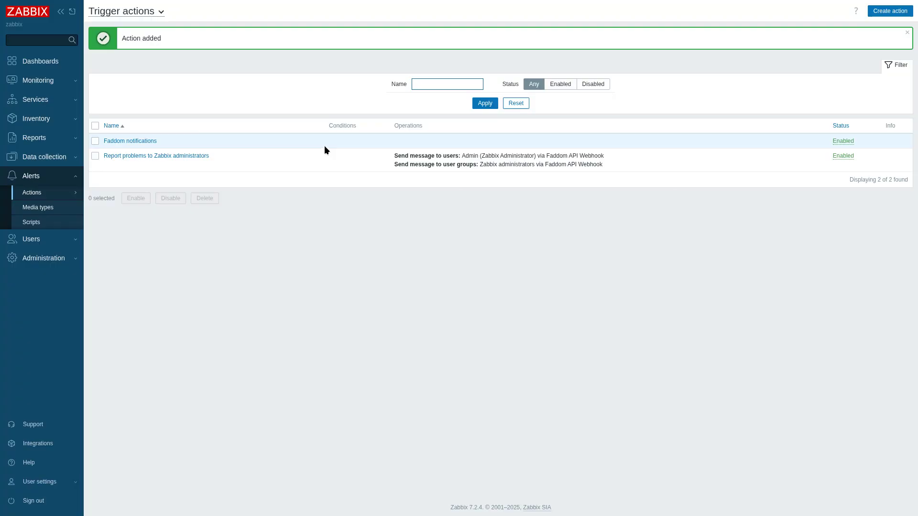
# Switch to Faddom, open the operational events, and examine the events listed for the affected asset 192.168.0.6
pyautogui.hotkey('ctrl', 'Tab')
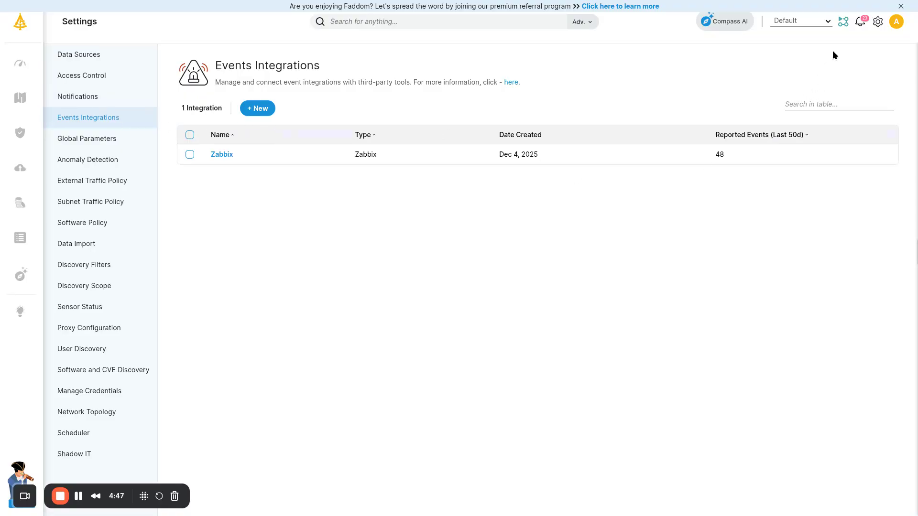
pyautogui.click(860, 25)
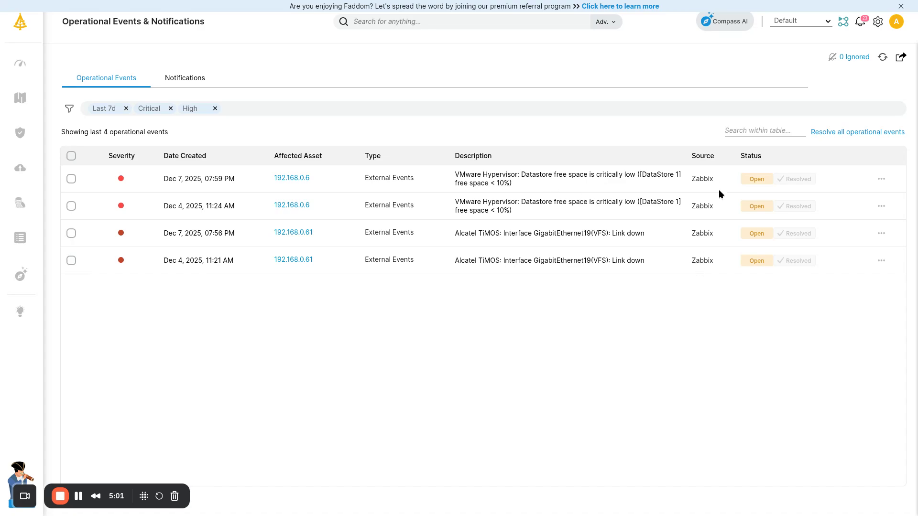
pyautogui.click(292, 179)
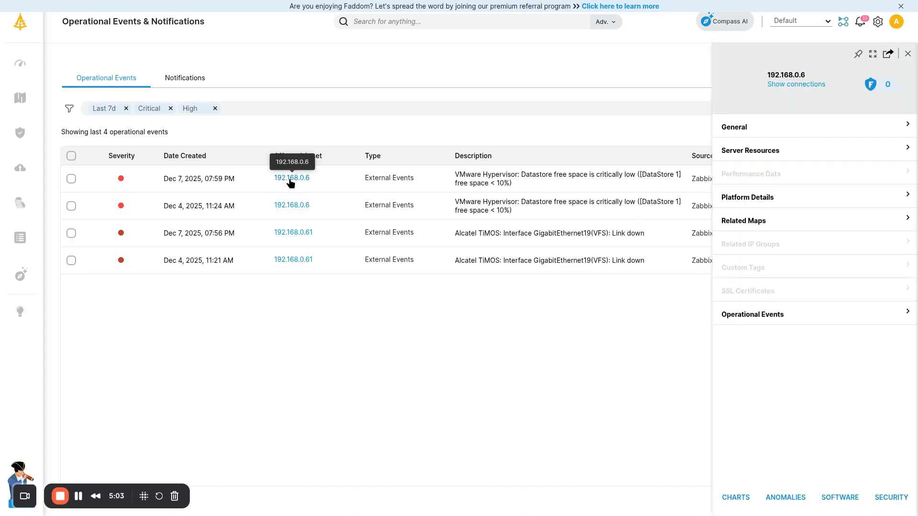
pyautogui.click(771, 323)
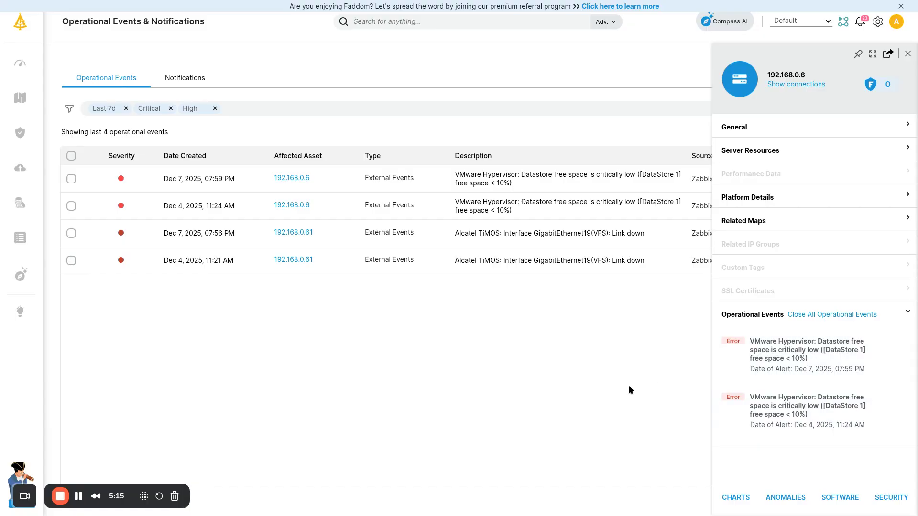
# Show the related maps of asset 192.168.0.6 and open the first one
pyautogui.click(745, 221)
pyautogui.click(747, 234)
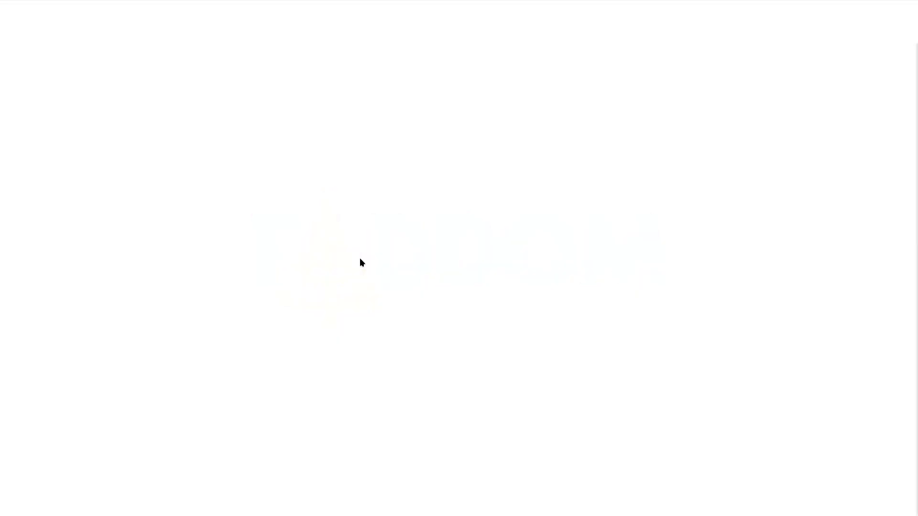